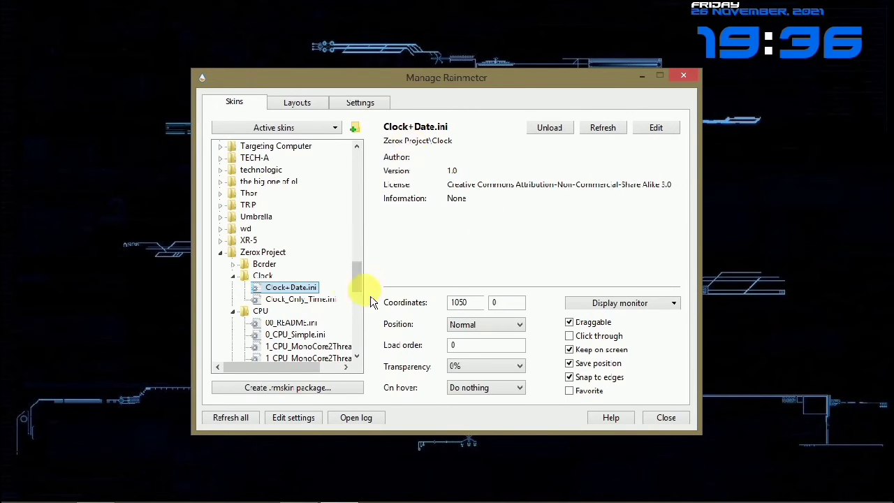
Compare the Zerox Project mono-core, quad-core and hexa-core CPU skins, ending with the 4_CPU_QuadCore8Threads skin loaded.
left_click_drag(363, 286, 363, 297)
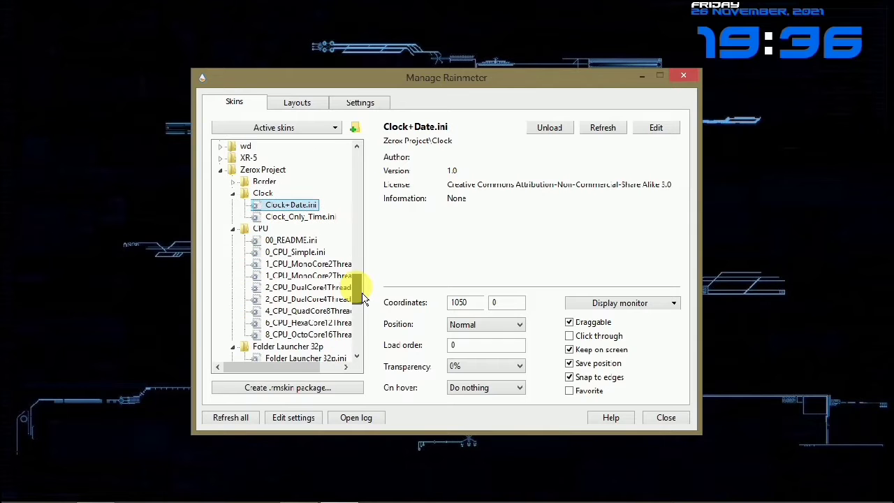
double_click(290, 311)
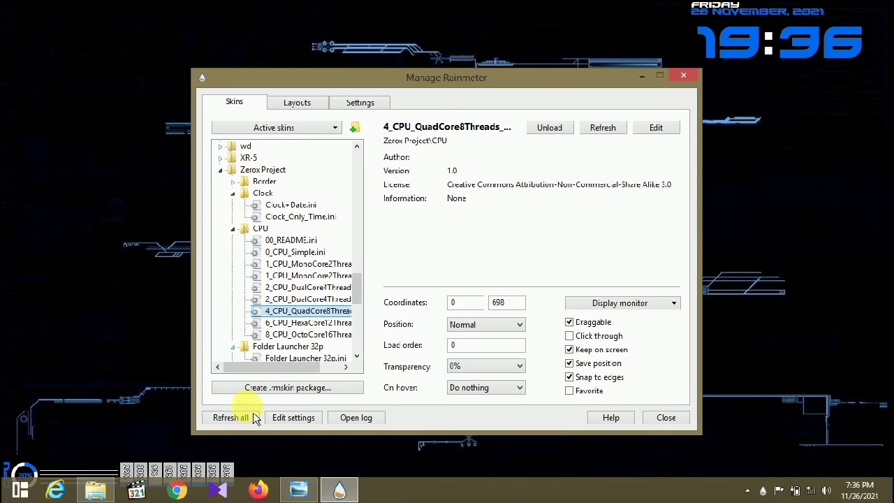
double_click(301, 323)
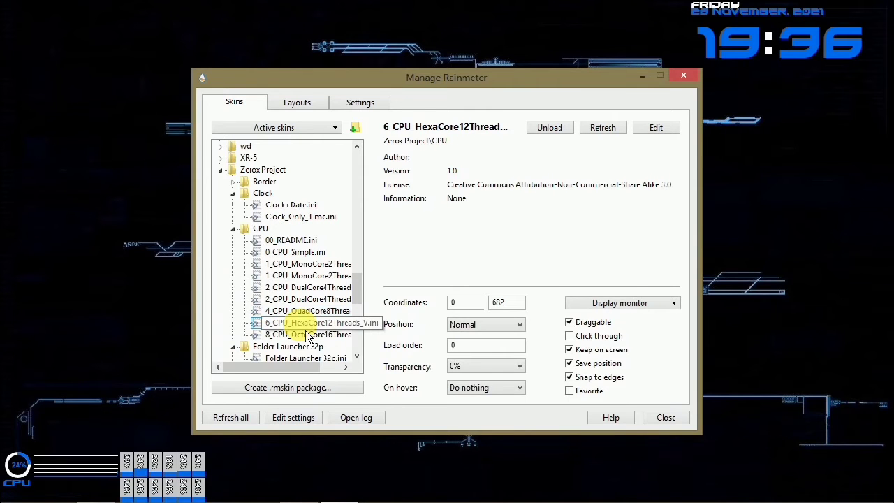
double_click(297, 275)
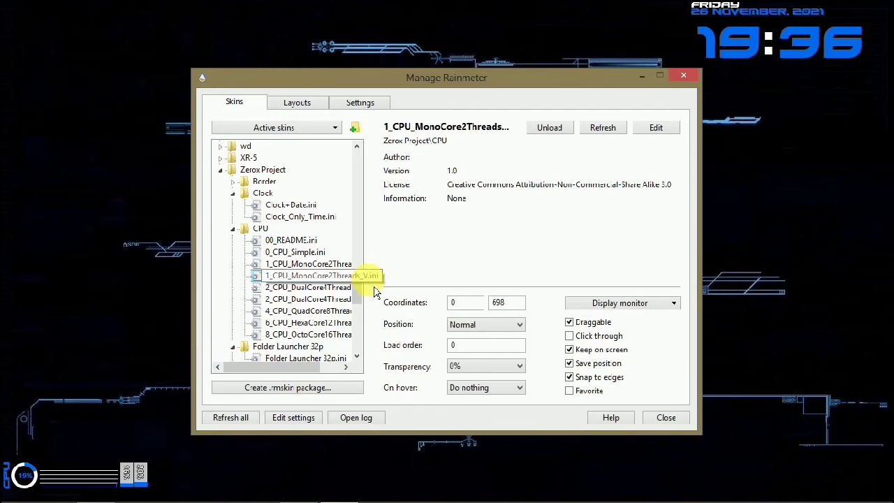
double_click(333, 325)
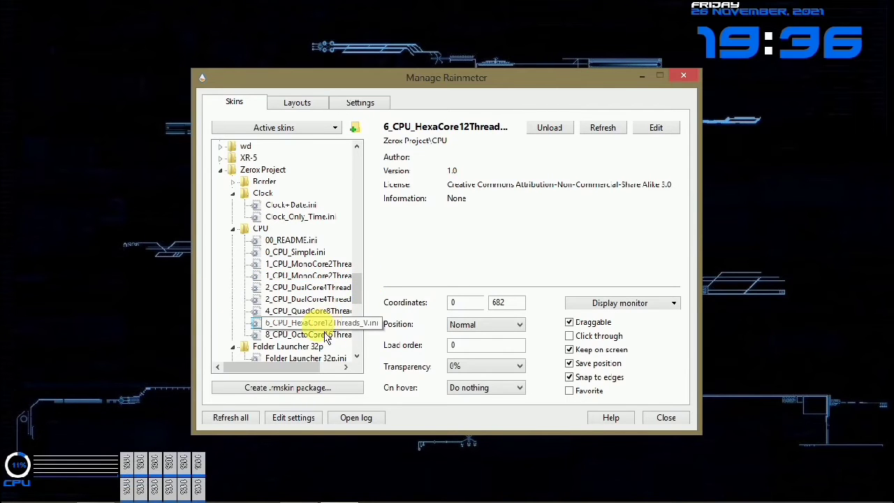
left_click(297, 314)
double_click(298, 316)
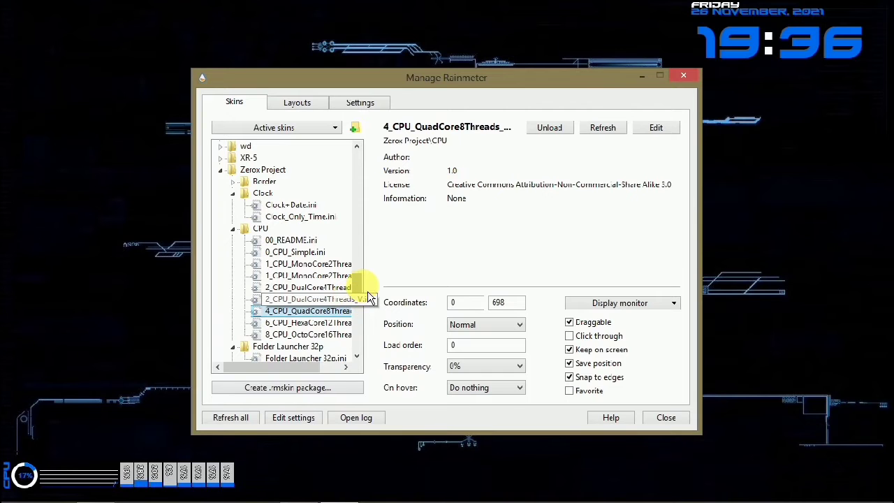
Load the Folder Launcher 32p.ini and Folder Launcher 48p.ini skins from Zerox Project.
scroll(369, 297, "down", 3)
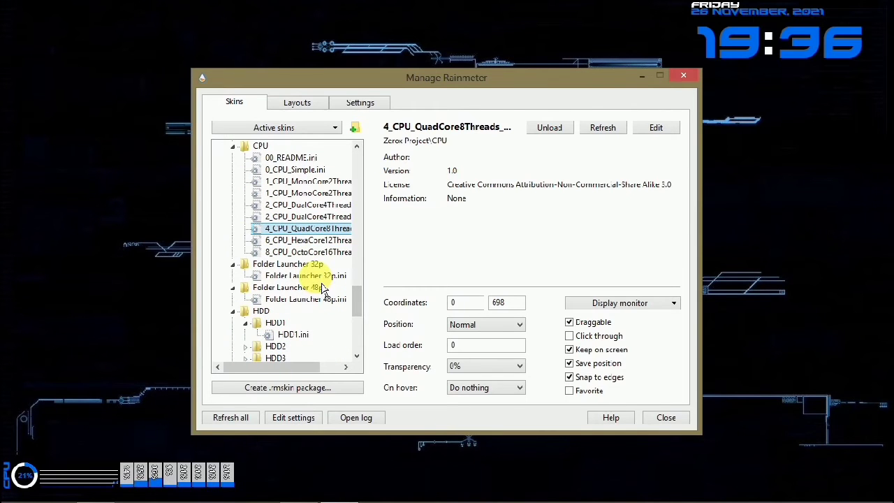
double_click(314, 277)
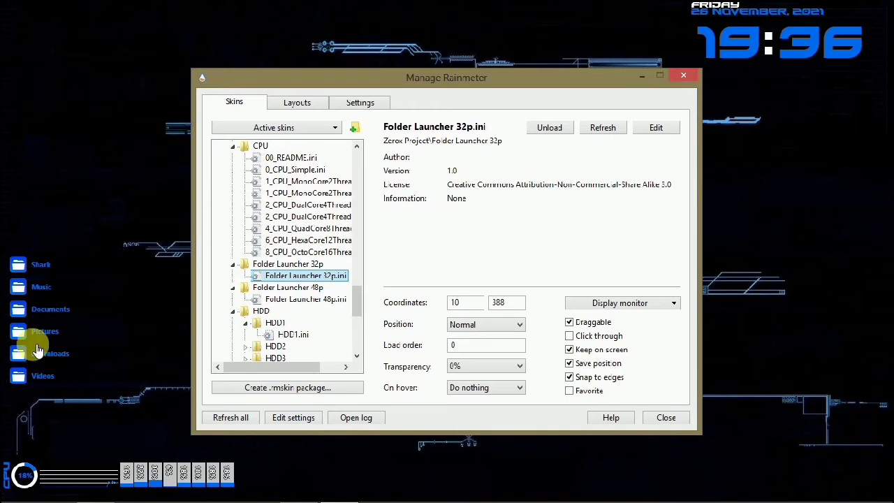
double_click(314, 305)
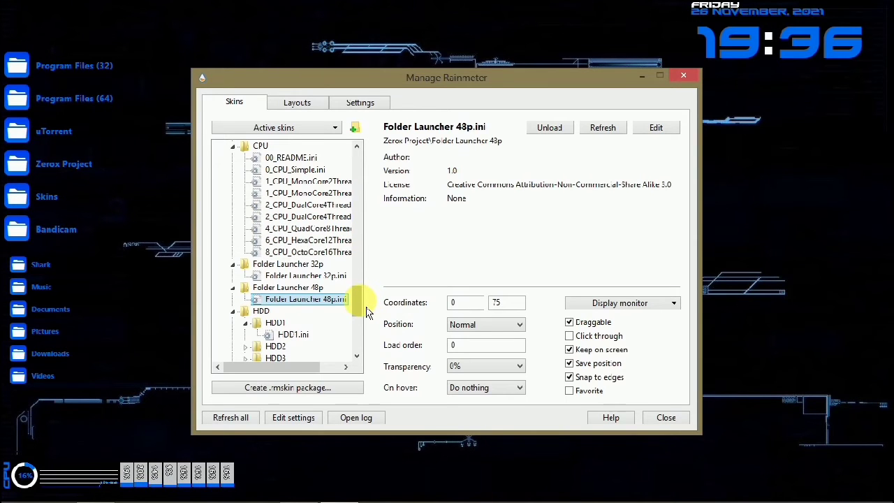
Load the HDD1.ini and HDD4.ini drive skins from the Zerox Project HDD folder.
left_click_drag(367, 312, 367, 323)
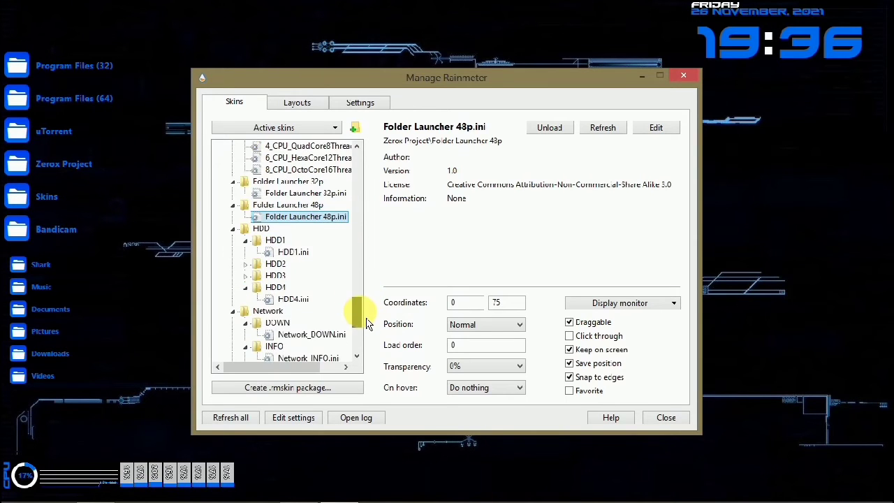
double_click(292, 253)
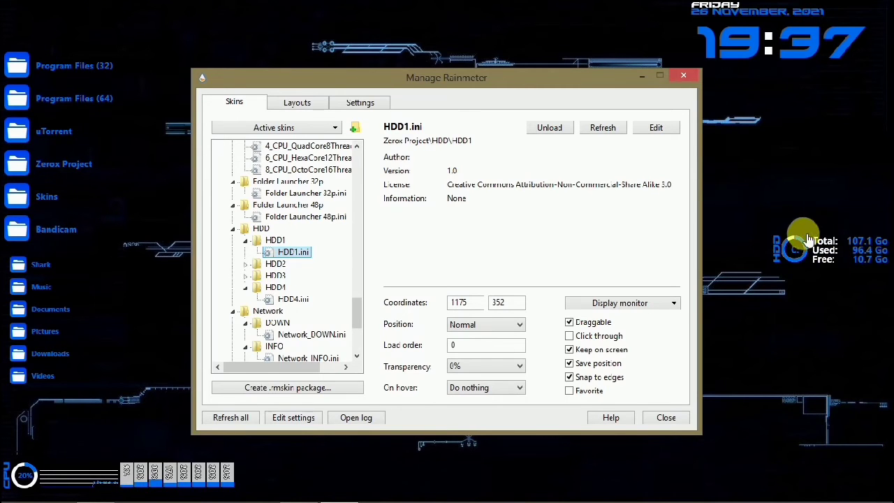
double_click(293, 299)
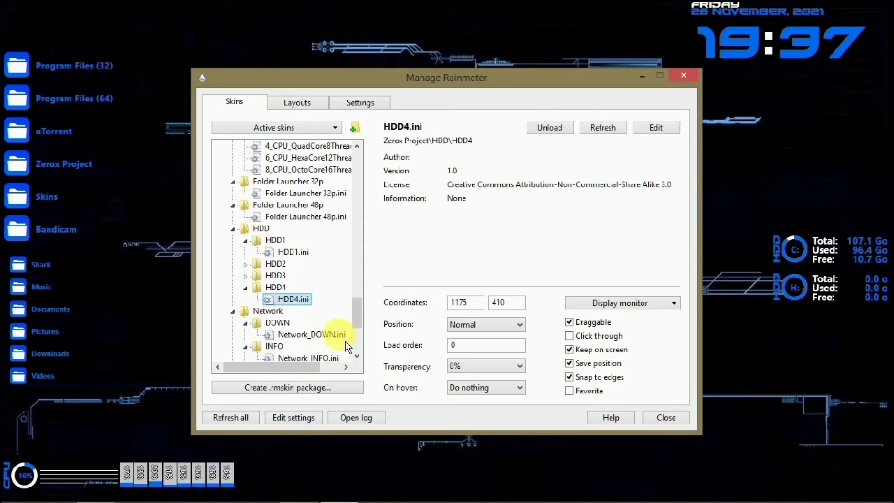
Load the Network_DOWN.ini, Network_INFO.ini and Network_UP.ini skins, moving the manager window aside to uncover the desktop widgets.
left_click(311, 335)
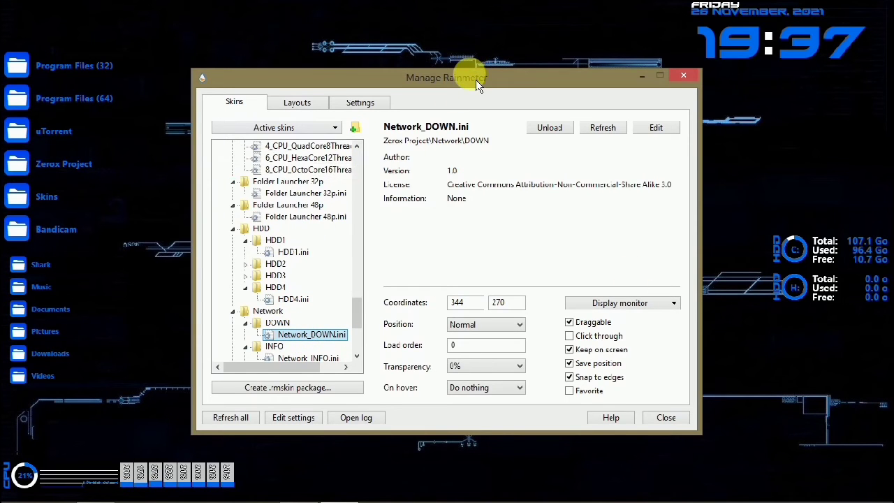
left_click_drag(477, 83, 635, 88)
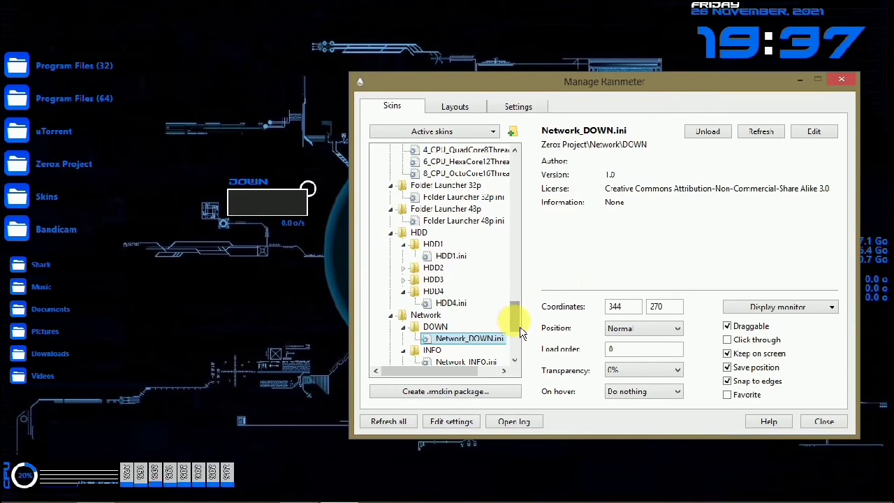
left_click_drag(520, 331, 519, 344)
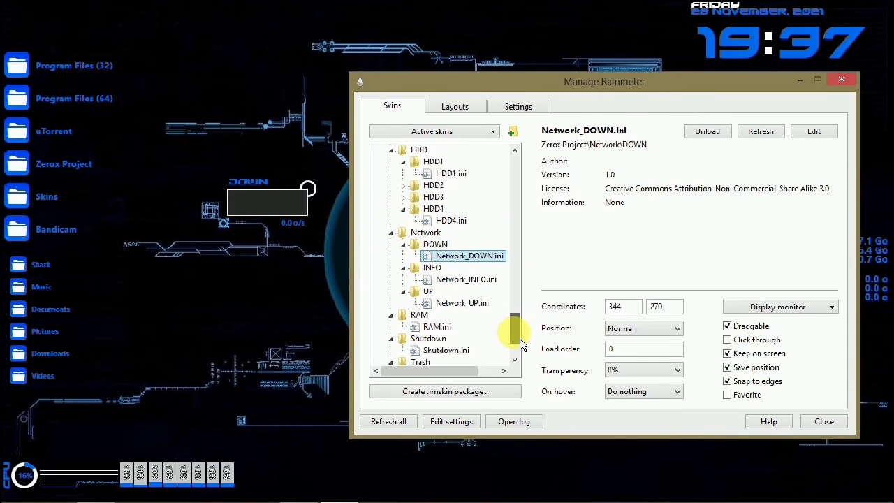
double_click(465, 279)
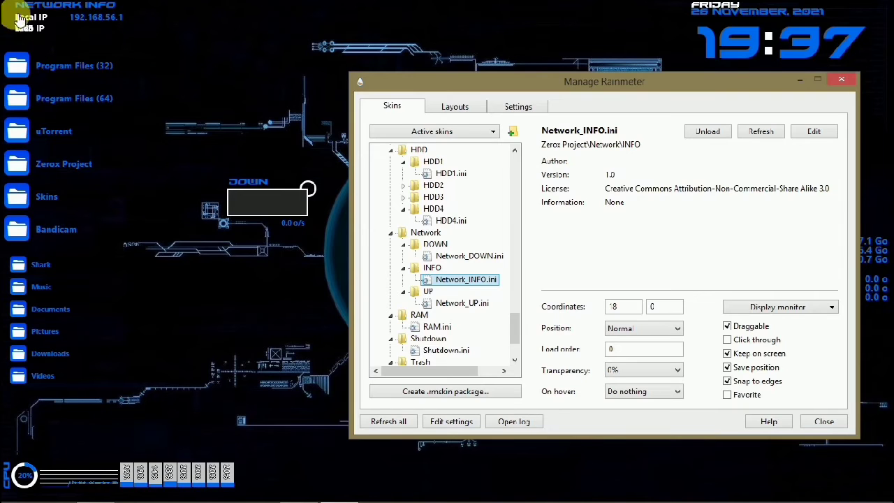
left_click(460, 304)
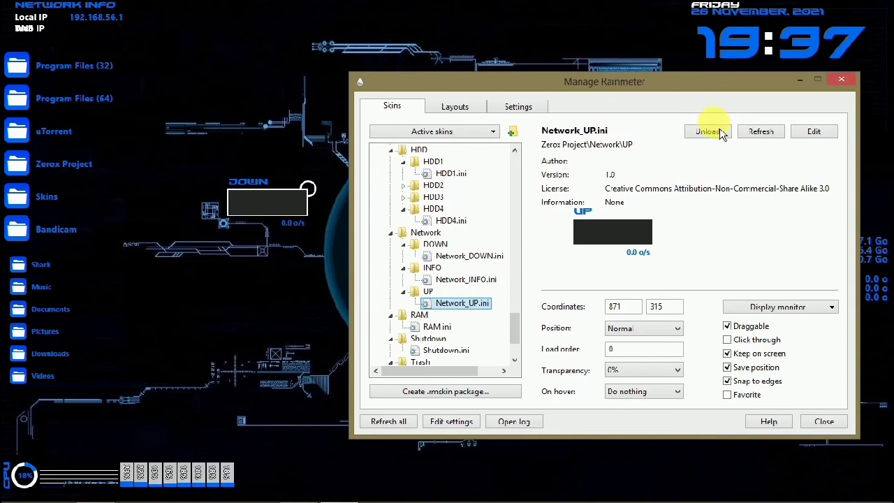
left_click_drag(678, 88, 372, 51)
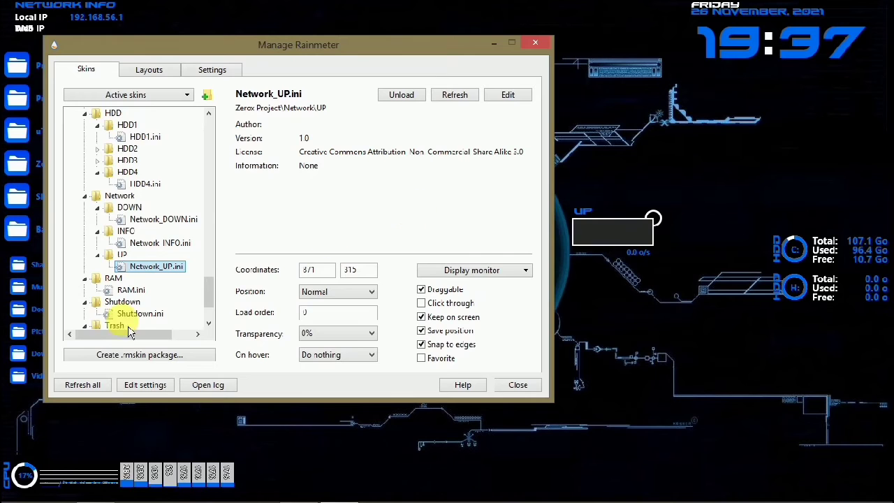
Load the RAM.ini and Shutdown.ini skins, moving the manager window clear of the RAM meter.
double_click(131, 289)
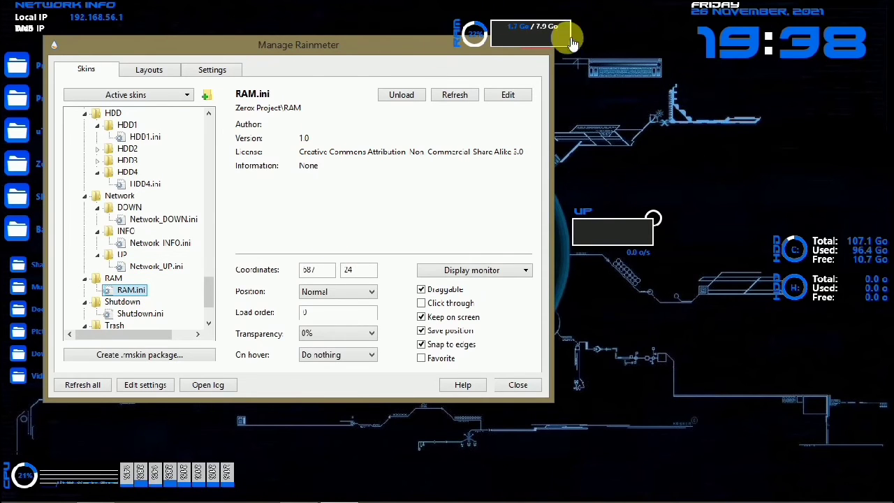
left_click_drag(420, 53, 580, 137)
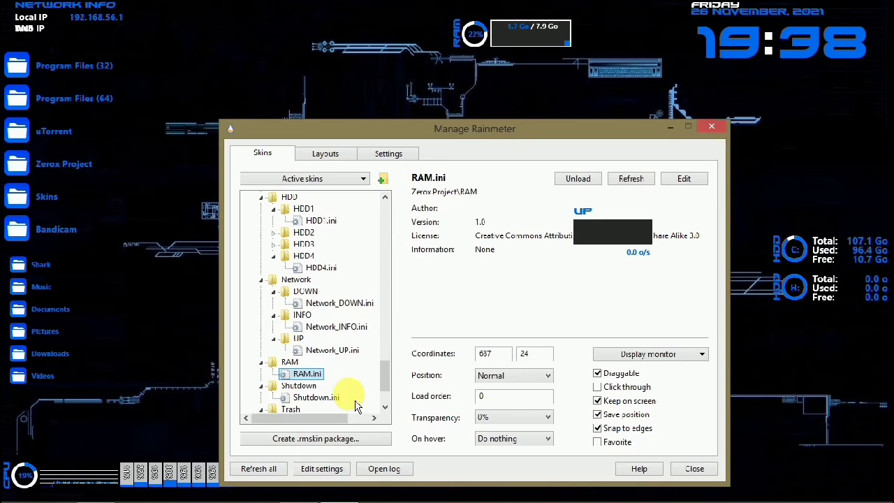
double_click(318, 397)
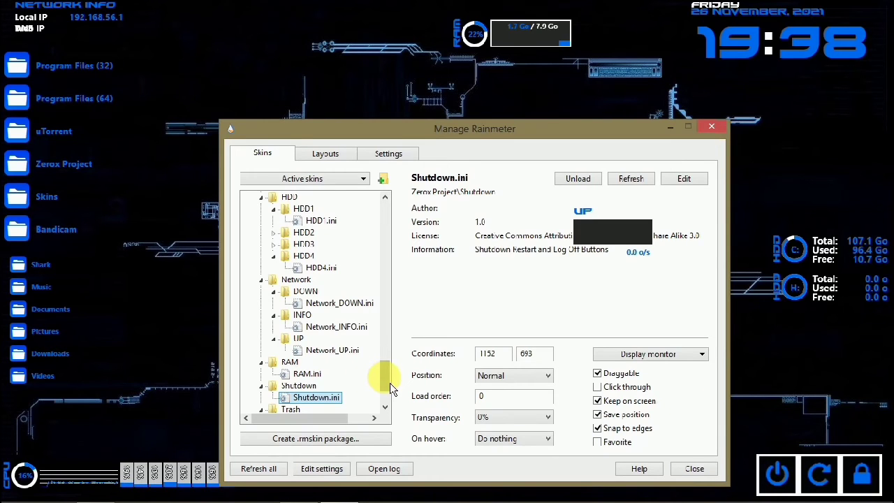
Try the Trash skin variants, keep Trash02.ini loaded, and close the skin manager.
left_click_drag(385, 378, 387, 390)
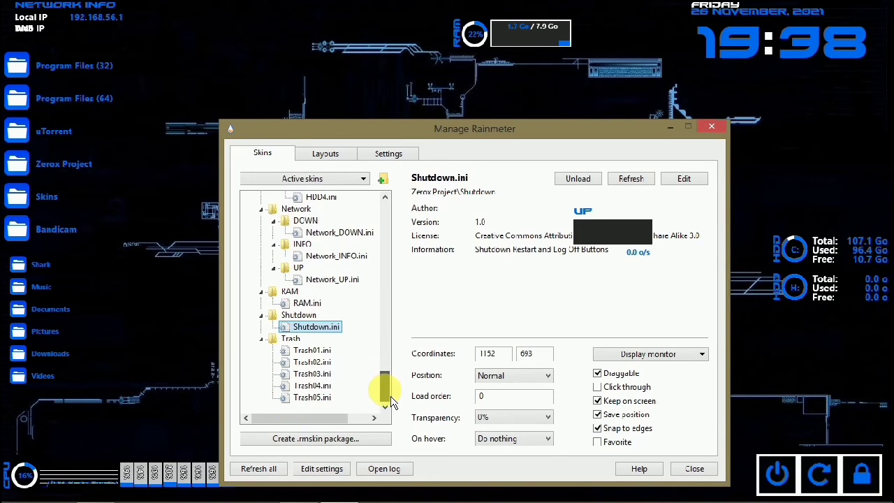
left_click(321, 375)
left_click(308, 355)
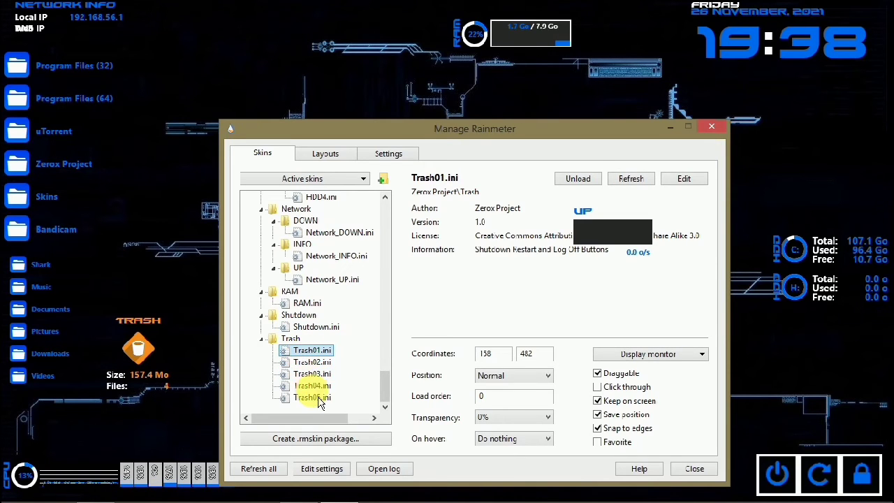
left_click(316, 388)
left_click(312, 400)
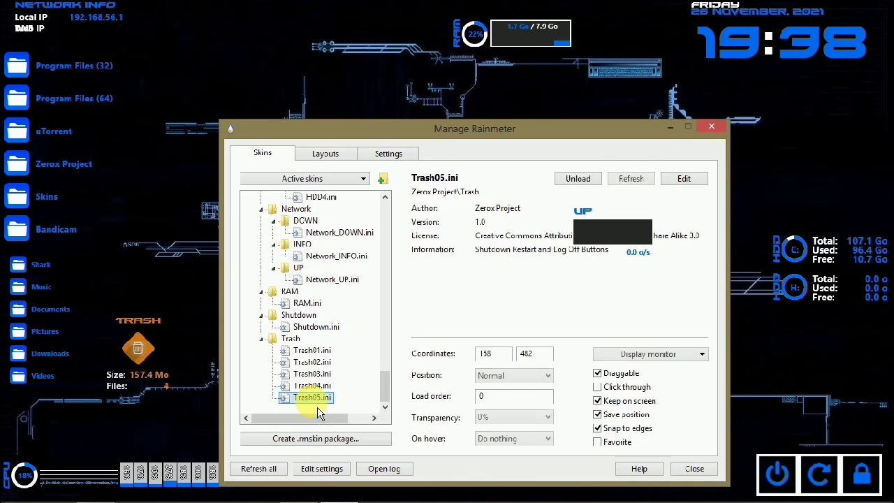
left_click(313, 367)
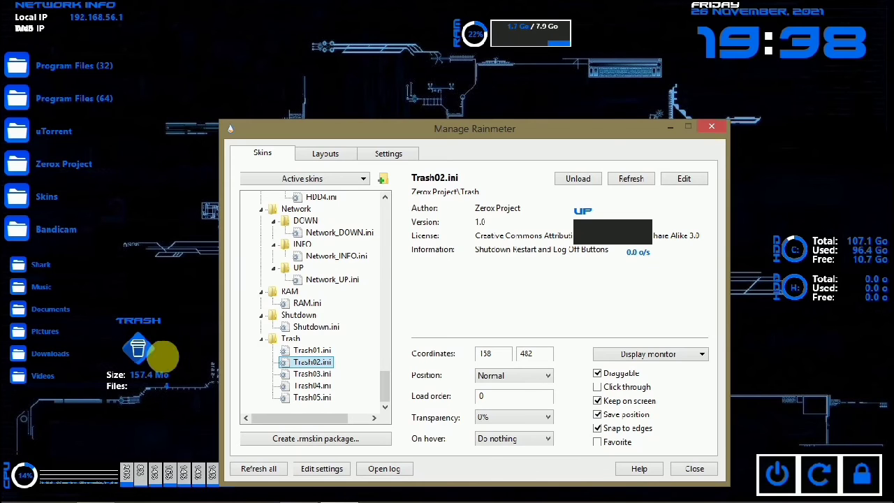
left_click(709, 126)
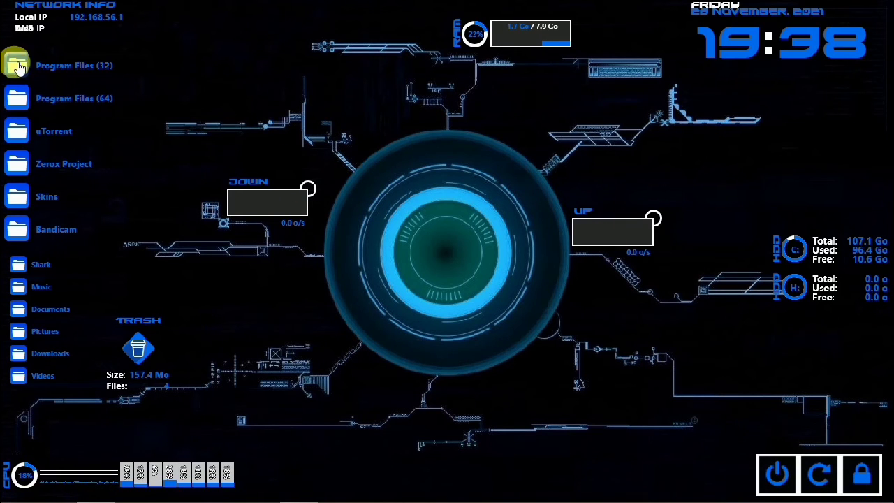
Test the Program Files (32), Program Files (64) and Trash desktop launchers, closing each window they open.
left_click(17, 65)
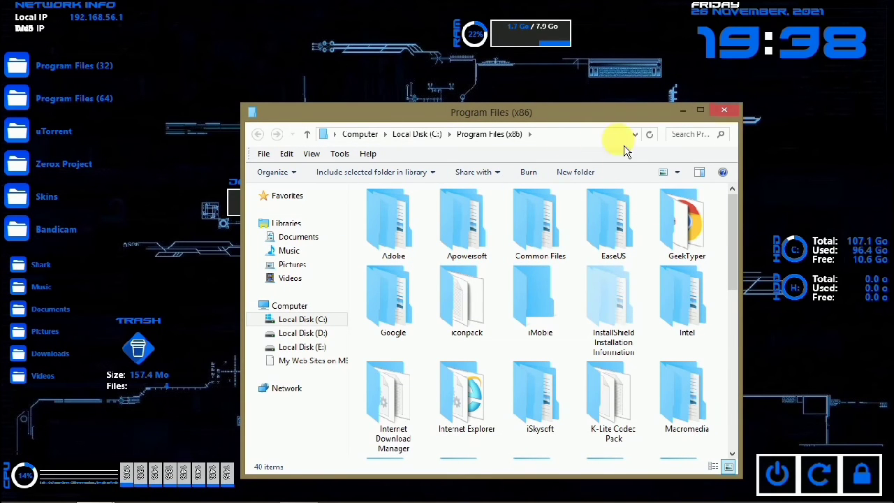
left_click(729, 114)
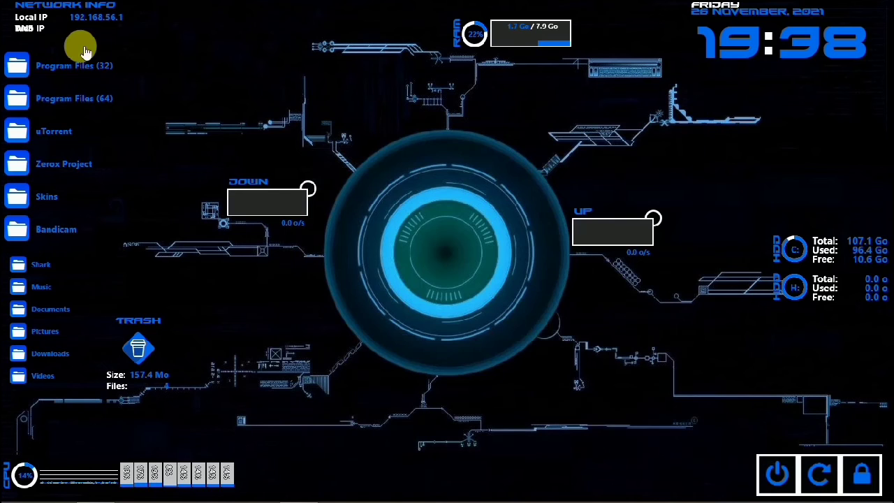
left_click(26, 102)
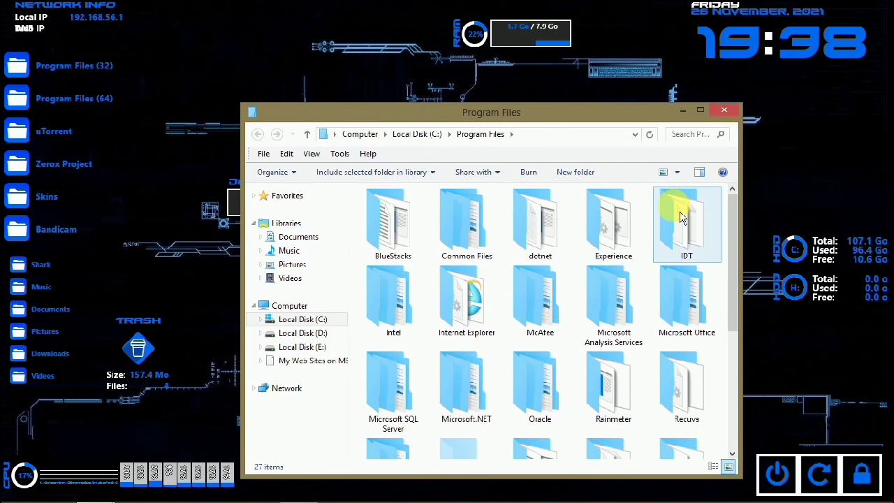
left_click(726, 111)
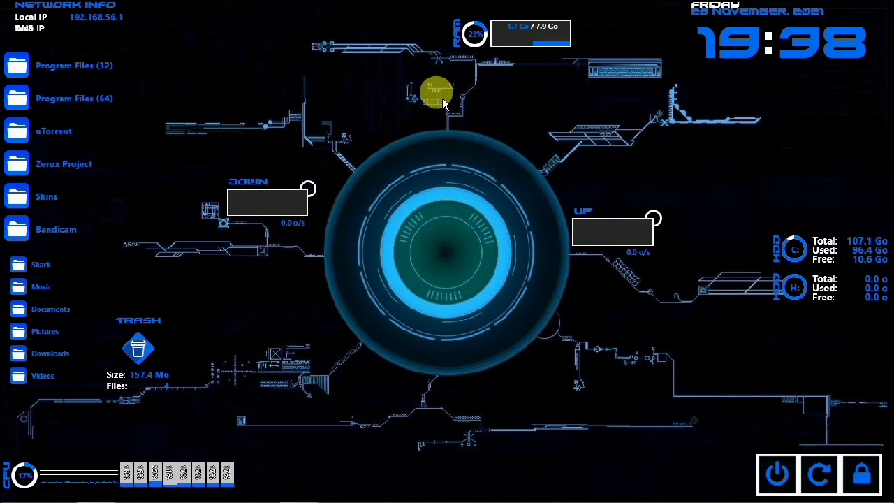
double_click(138, 349)
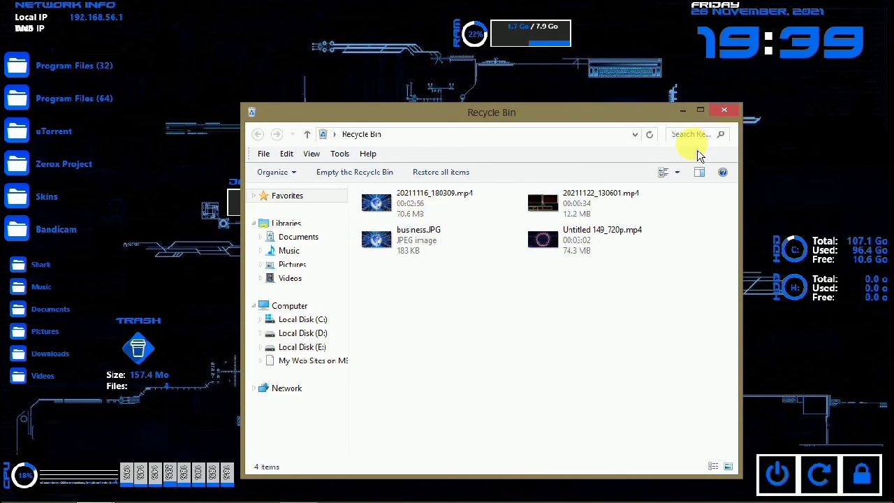
left_click(724, 110)
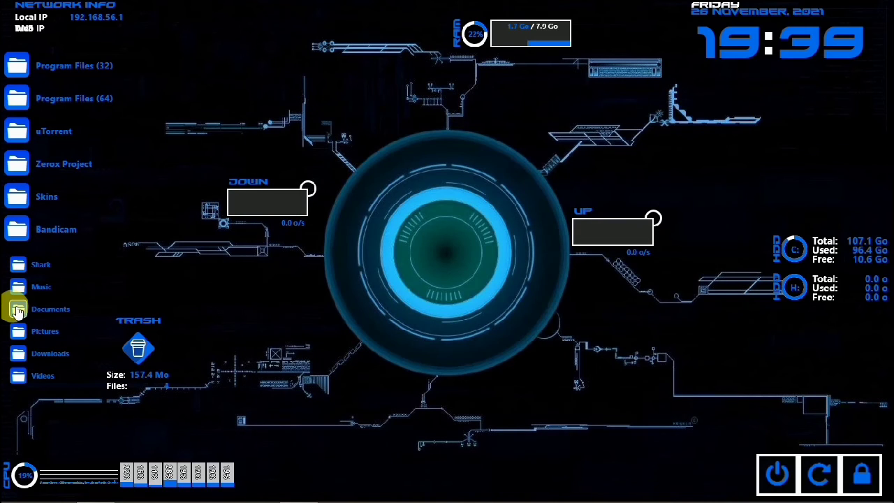